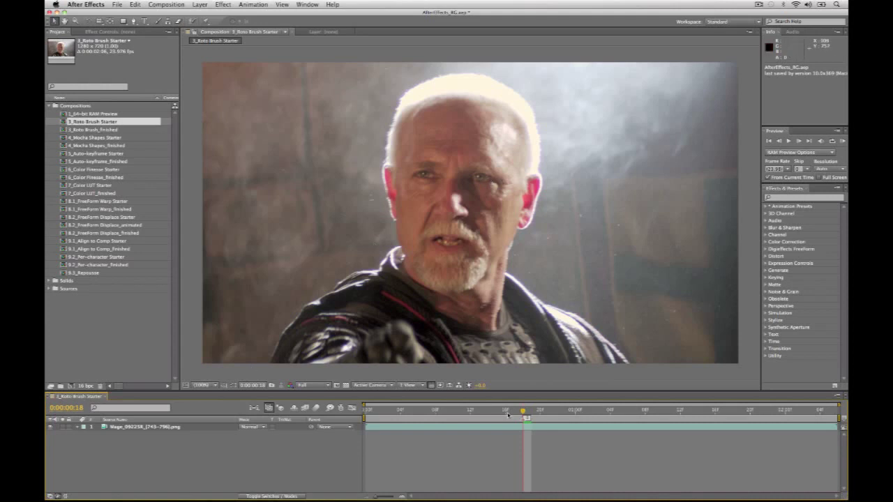
# Open the Mage footage layer in its own Layer viewer with the Roto Brush tool selected.
pyautogui.doubleClick(108, 428)
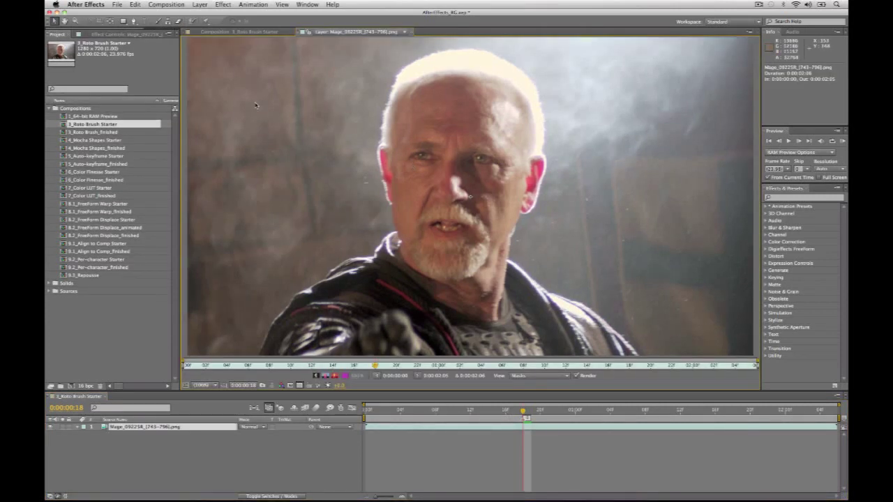
pyautogui.click(192, 23)
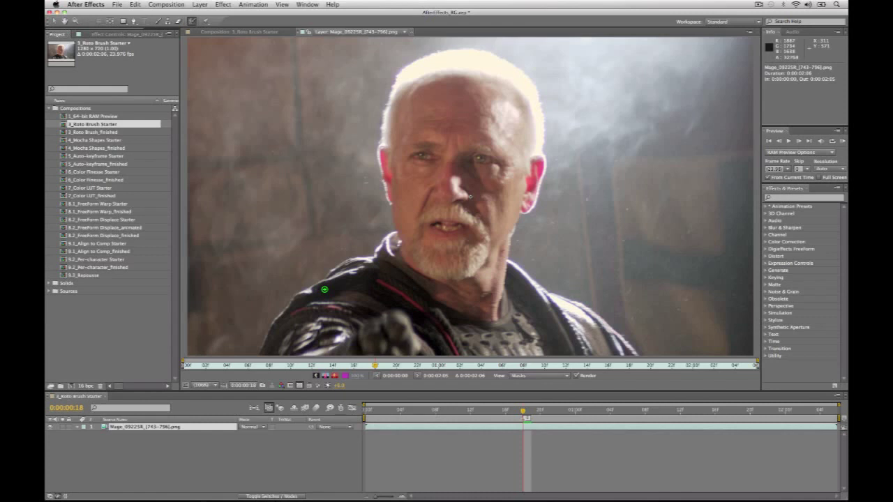
# Paint Roto Brush foreground strokes over the man's body, face, neck, chest and shoulder edge.
pyautogui.moveTo(298, 330)
pyautogui.mouseDown()
pyautogui.moveTo(309, 340)
pyautogui.moveTo(422, 240)
pyautogui.mouseUp()
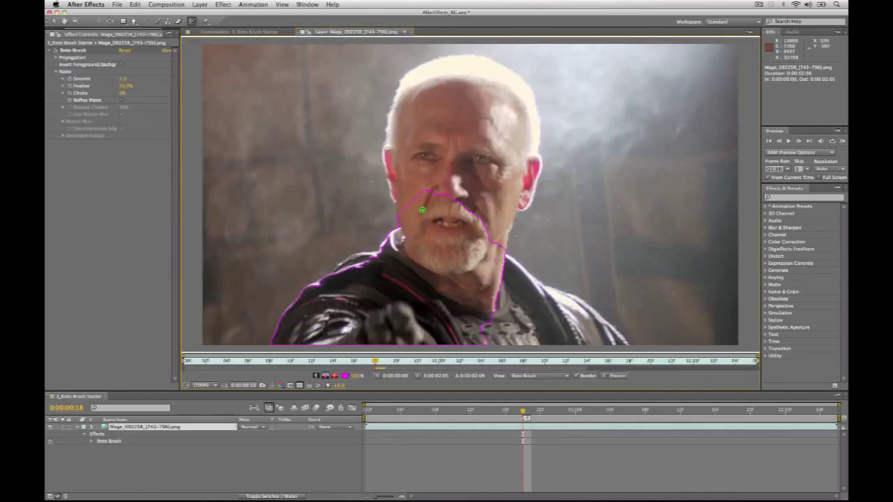
pyautogui.moveTo(422, 210)
pyautogui.mouseDown()
pyautogui.moveTo(407, 148)
pyautogui.moveTo(469, 87)
pyautogui.moveTo(503, 156)
pyautogui.mouseUp()
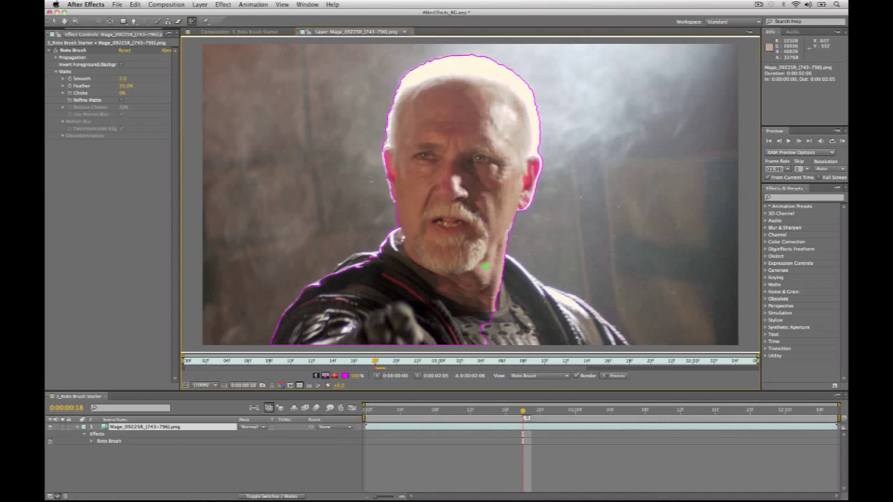
pyautogui.moveTo(485, 265)
pyautogui.mouseDown()
pyautogui.moveTo(565, 299)
pyautogui.moveTo(618, 340)
pyautogui.mouseUp()
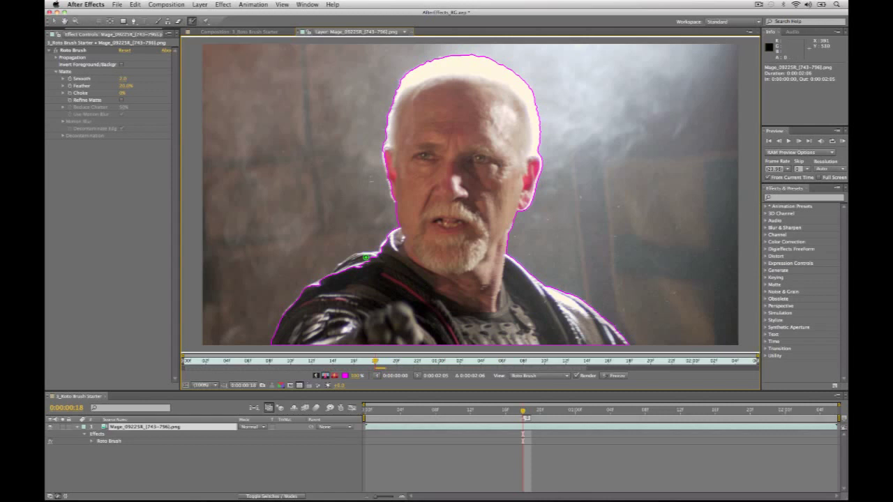
pyautogui.moveTo(366, 257); pyautogui.dragTo(340, 270)
# Subtract the background left and right of the man's head from the selection.
pyautogui.moveTo(246, 281)
pyautogui.mouseDown()
pyautogui.moveTo(281, 191)
pyautogui.moveTo(331, 124)
pyautogui.mouseUp()
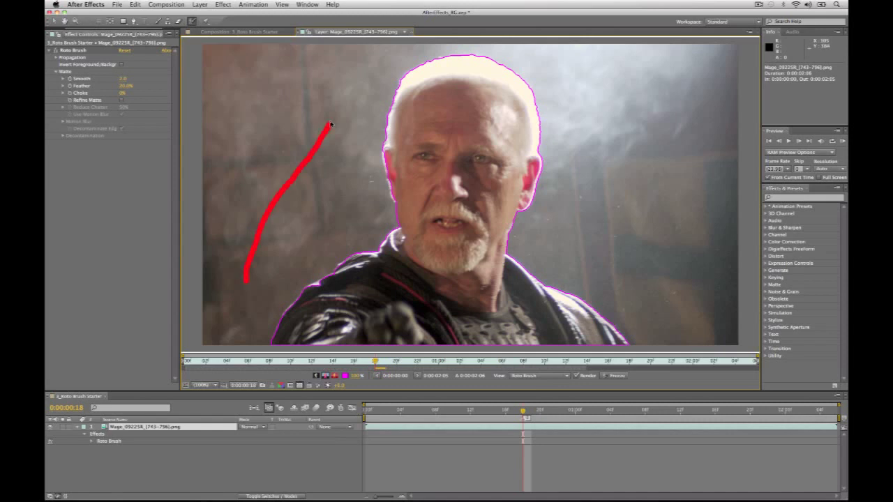
pyautogui.click(548, 59)
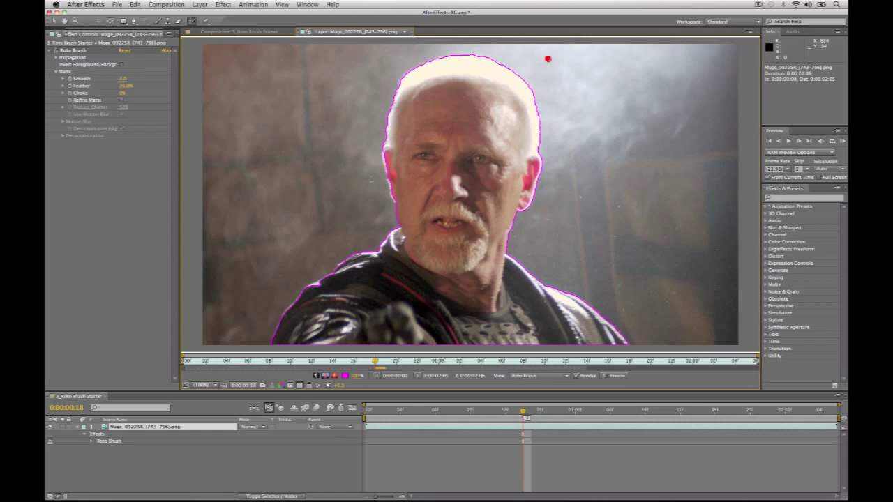
pyautogui.moveTo(548, 58)
pyautogui.mouseDown()
pyautogui.moveTo(656, 191)
pyautogui.moveTo(695, 271)
pyautogui.moveTo(701, 323)
pyautogui.mouseUp()
# Propagate the roto outline, add a missed area, and check four following frames.
pyautogui.press('space')
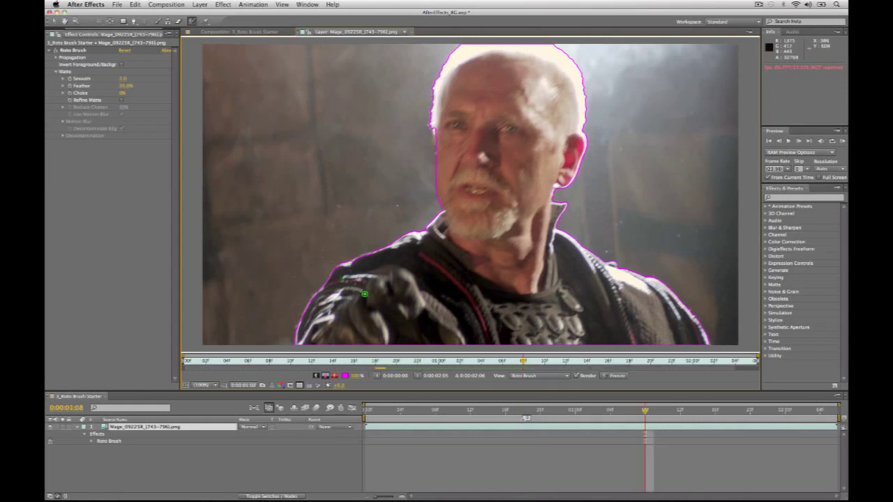
pyautogui.moveTo(352, 265); pyautogui.dragTo(355, 263)
pyautogui.press('pagedown')
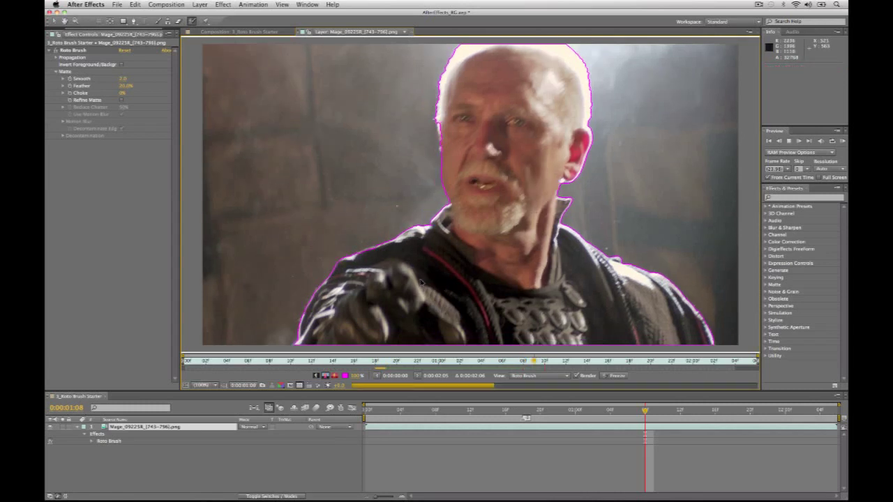
pyautogui.press('pagedown')
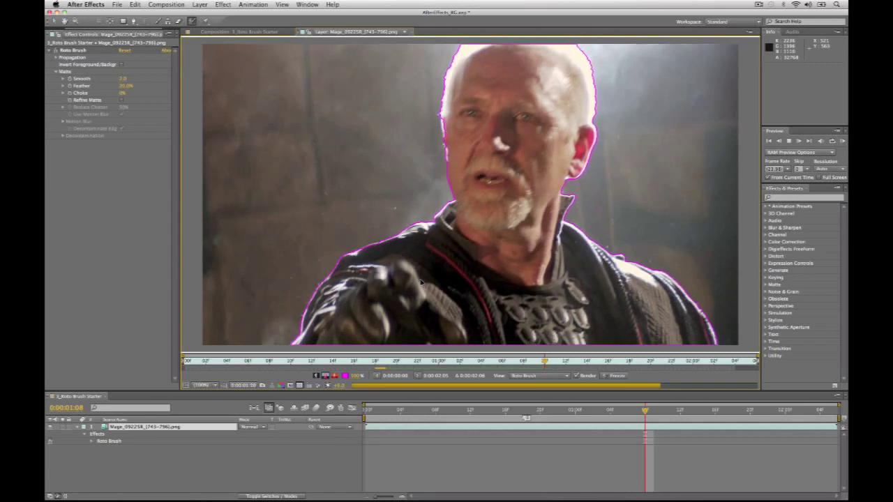
pyautogui.press('pagedown')
pyautogui.press('pagedown')
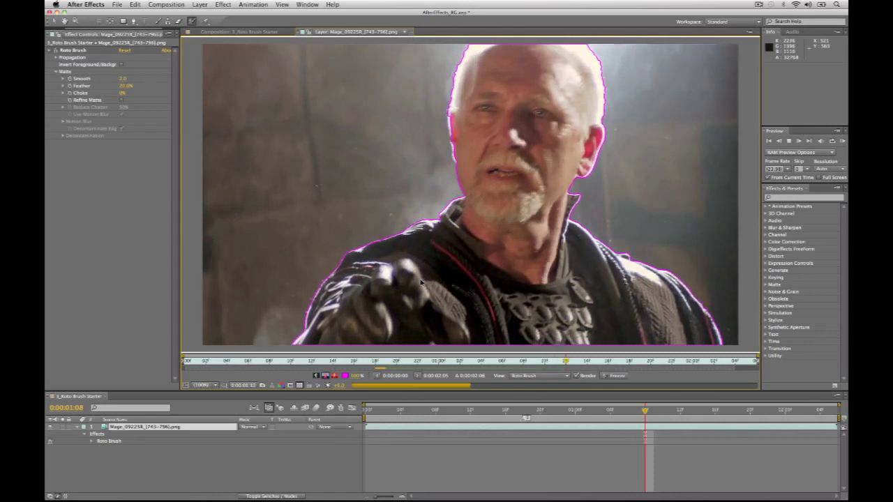
pyautogui.press('pagedown')
pyautogui.press('pagedown')
pyautogui.press('pagedown')
pyautogui.press('pagedown')
pyautogui.press('pagedown')
pyautogui.press('pagedown')
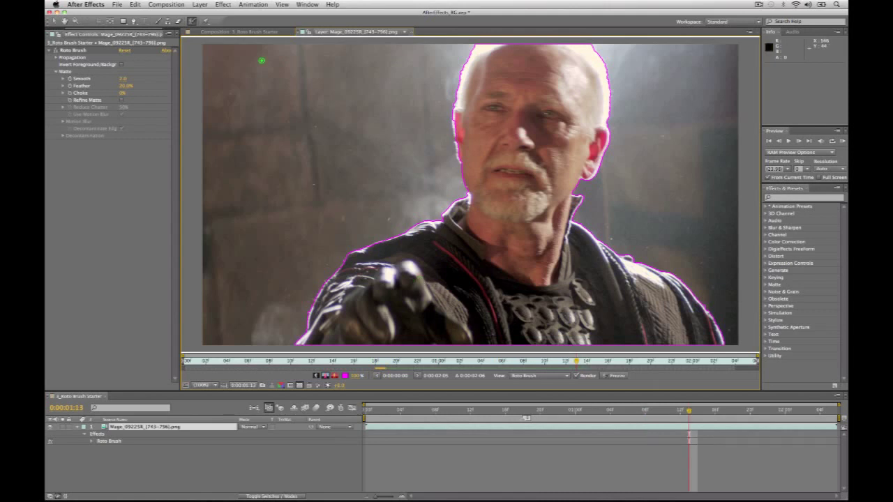
# View the man cut out on black in the composition and enable Refine Matte.
pyautogui.click(254, 33)
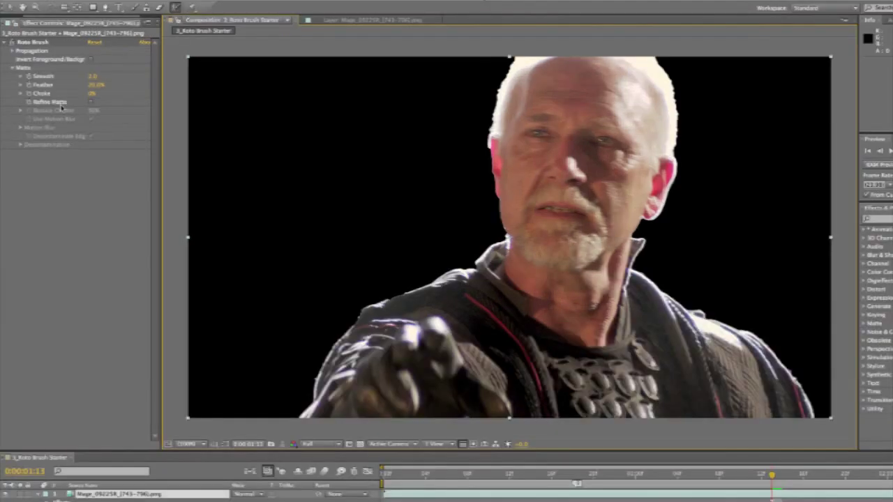
pyautogui.click(90, 103)
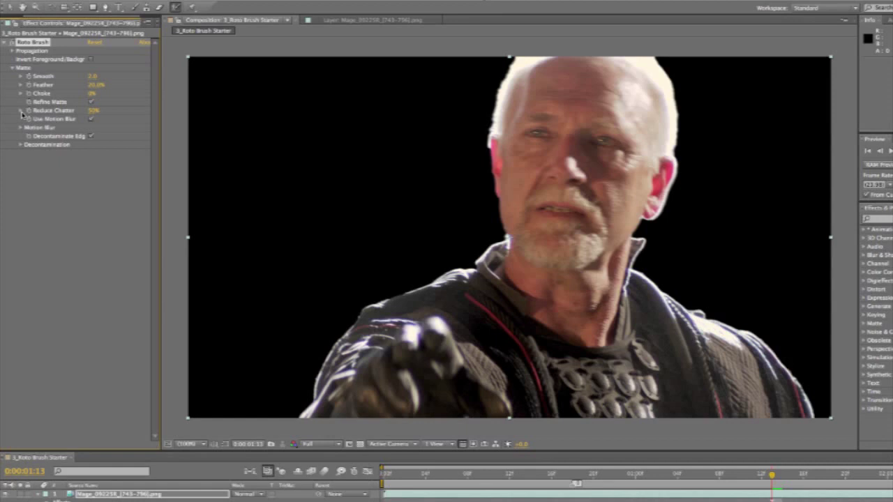
# Expand the Reduce Chatter, Motion Blur and Decontamination groups under Roto Brush refinement.
pyautogui.click(21, 111)
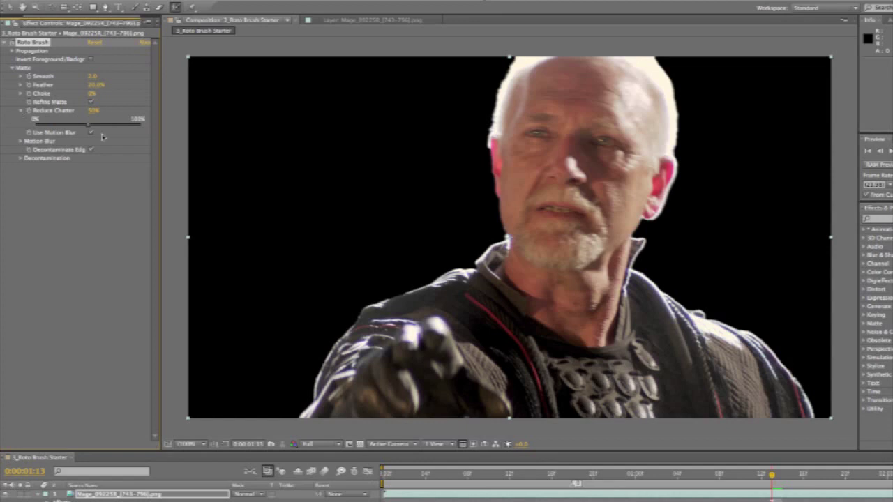
pyautogui.click(20, 142)
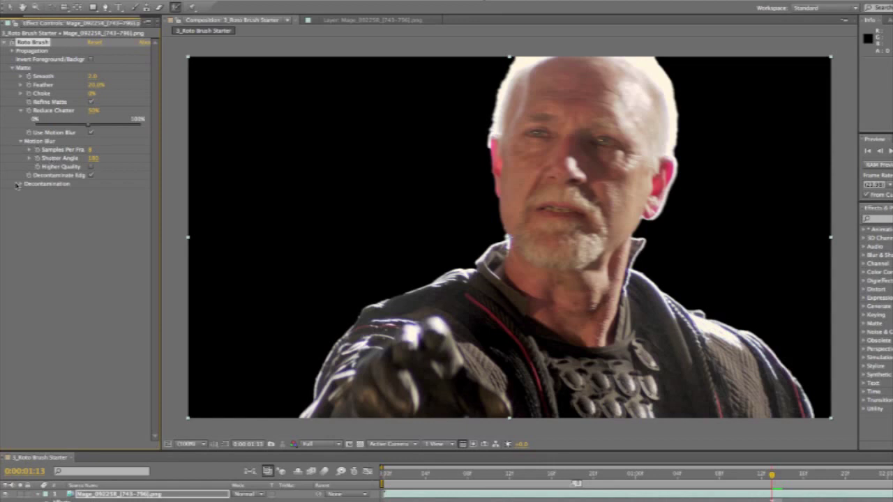
pyautogui.click(20, 185)
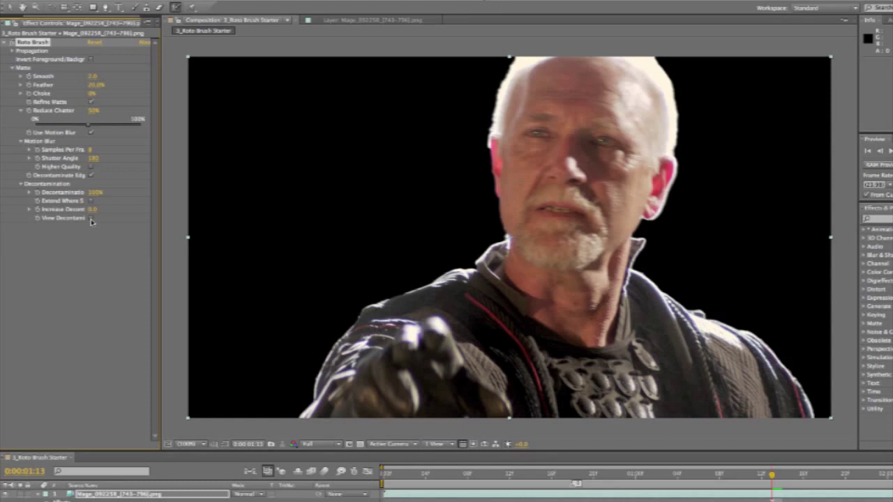
pyautogui.click(91, 219)
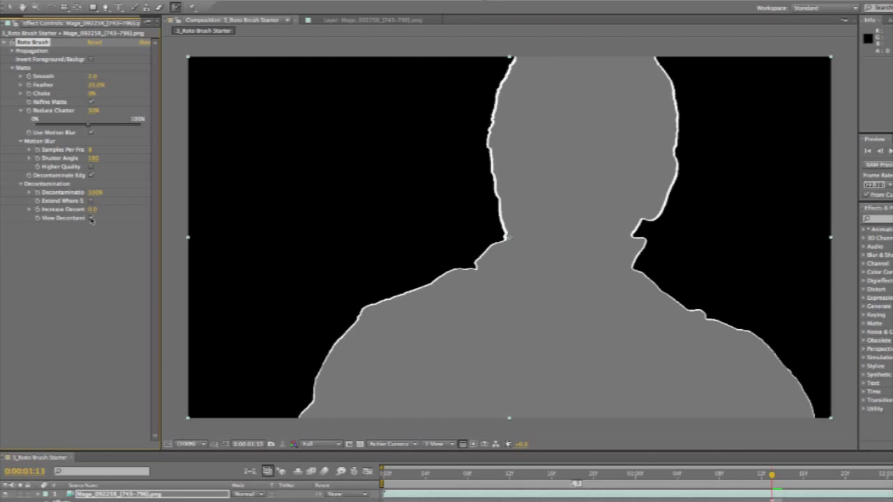
pyautogui.click(91, 218)
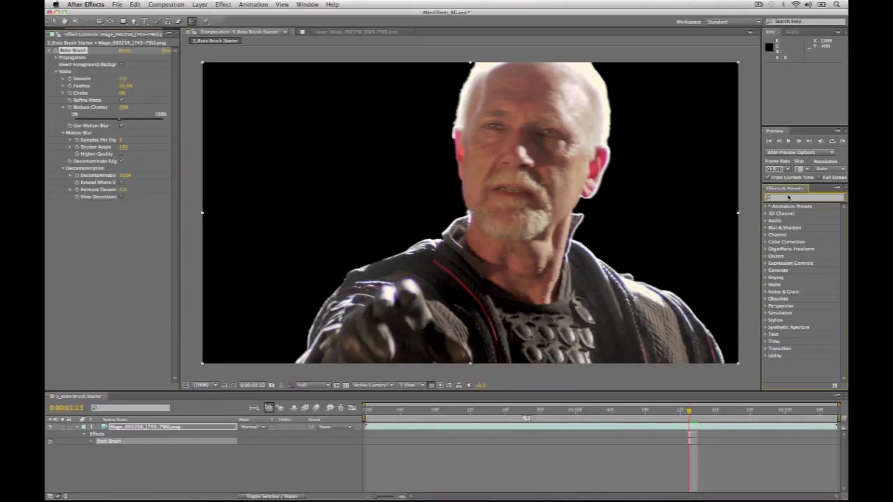
# Search Effects & Presets for 'refine' to list Matte > Refine Matte.
pyautogui.click(788, 197)
pyautogui.write('refine')
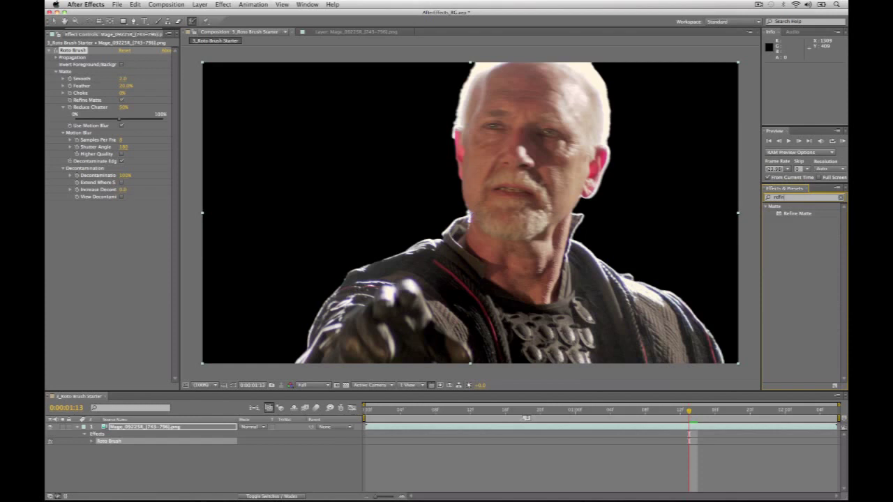